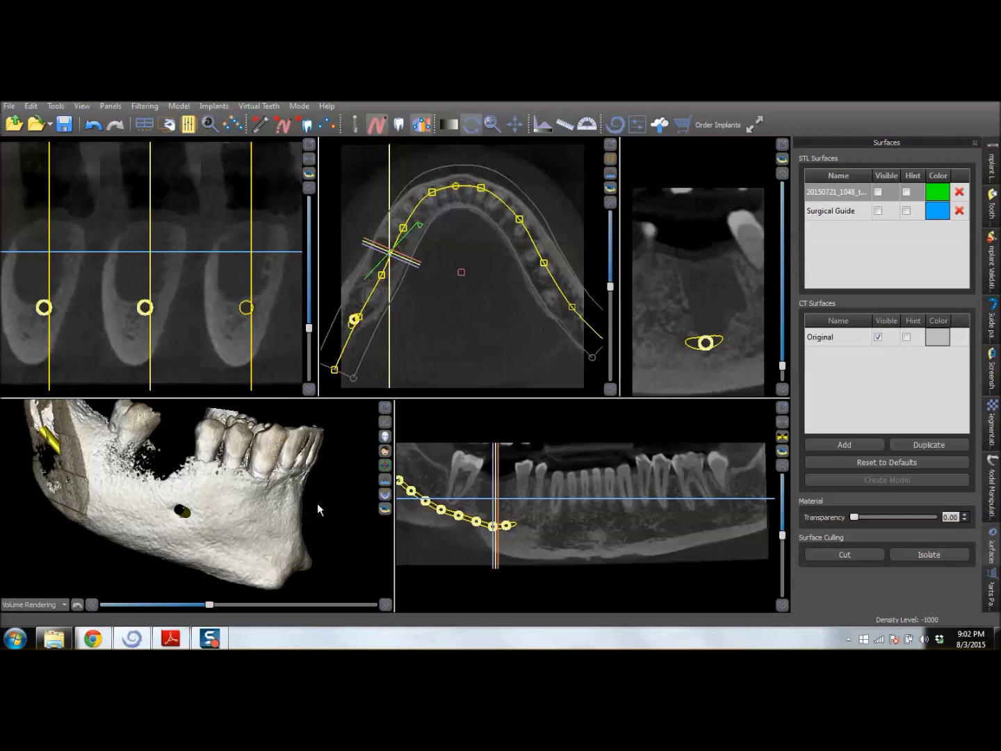
Step: Orbit the 3D mandible rendering to inspect bone and nerve canal, ending on a side-on view
drag(312, 472, 347, 470)
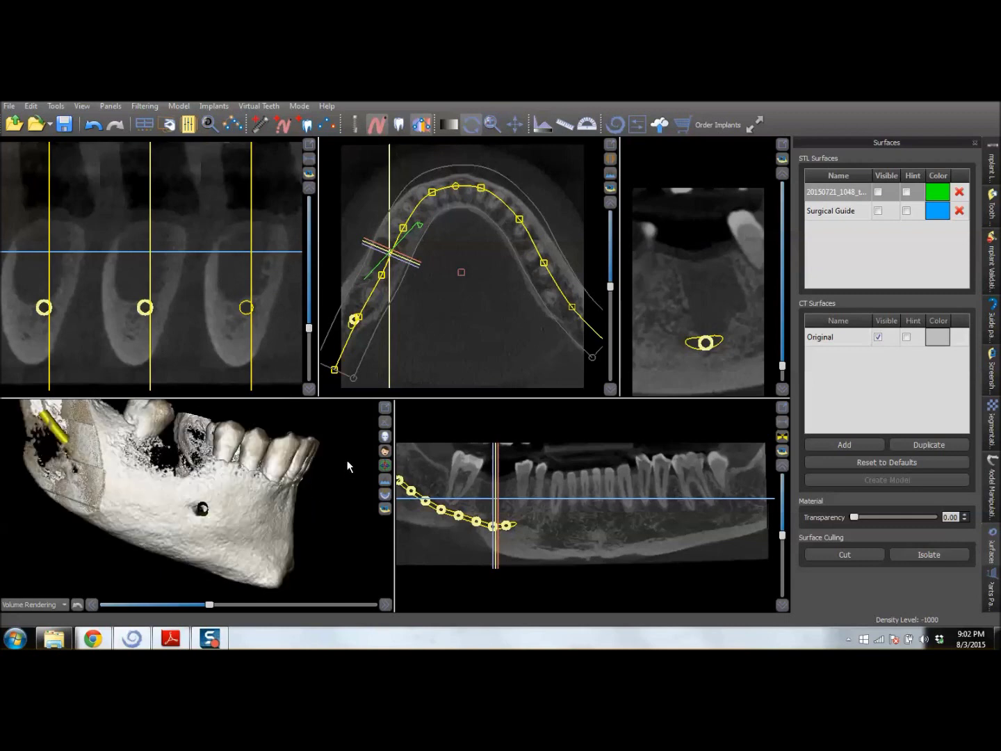
drag(237, 448, 239, 404)
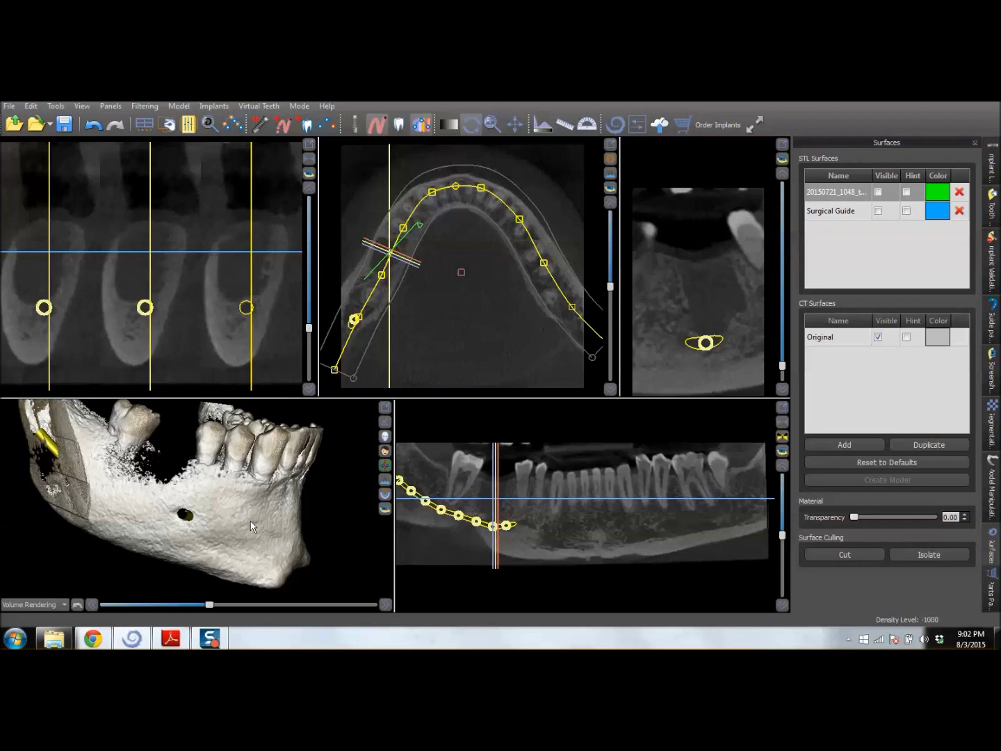
drag(322, 544, 354, 514)
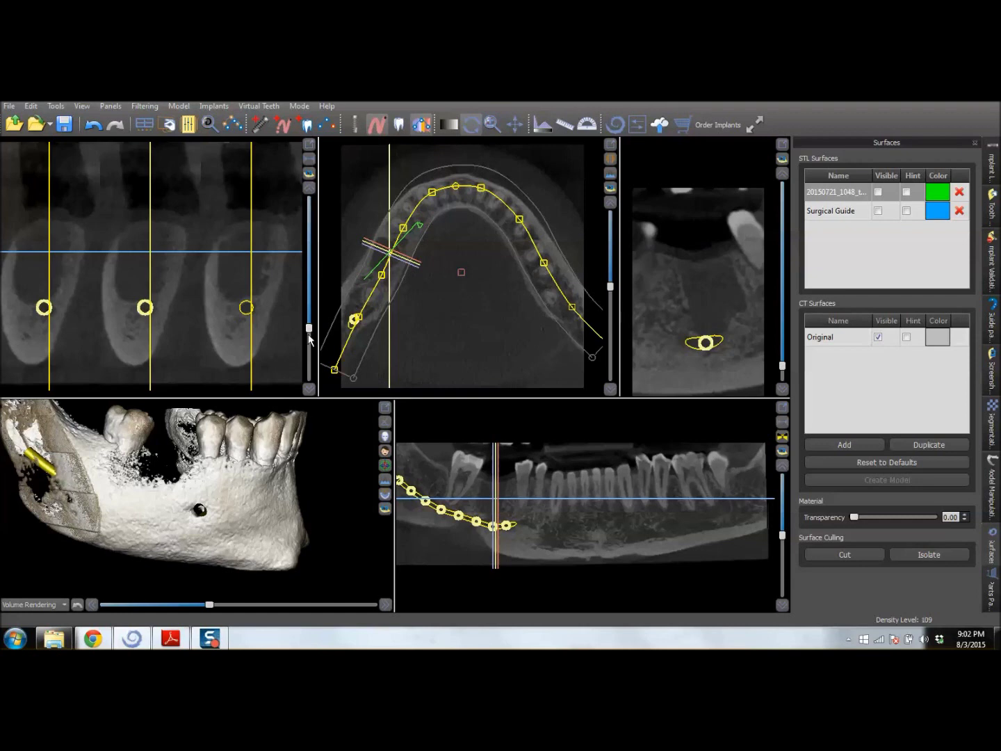
Step: Show the planned implant in all views and orbit the 3D jaw to see it
click(356, 130)
click(391, 251)
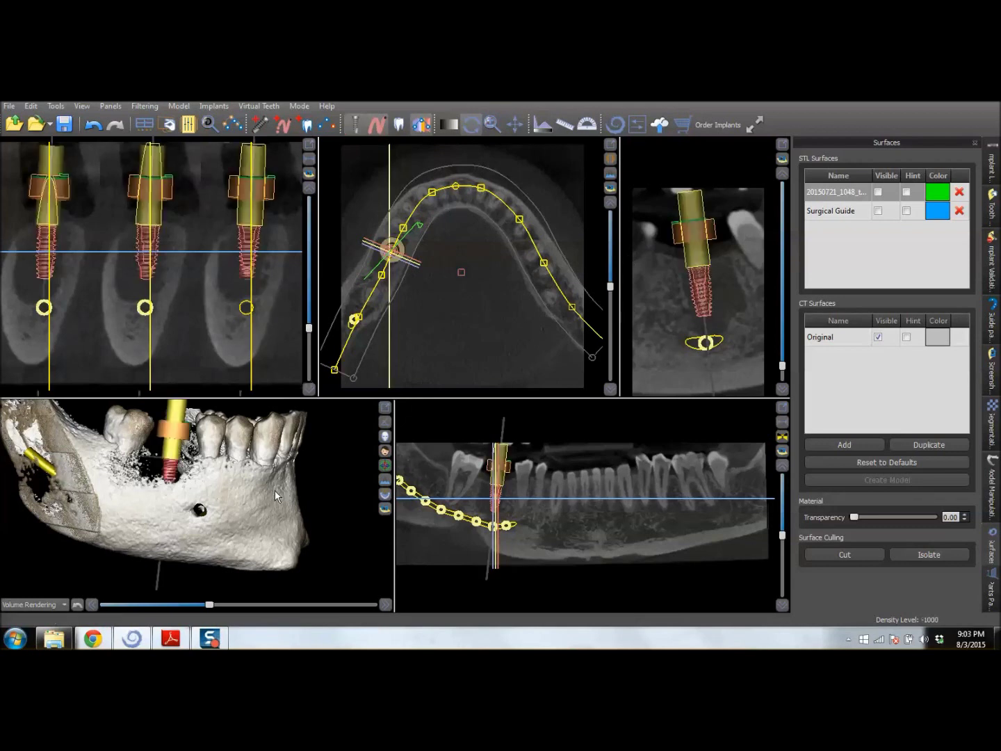
mouse_move(277, 476)
mouse_down()
mouse_move(251, 468)
mouse_move(285, 457)
mouse_up()
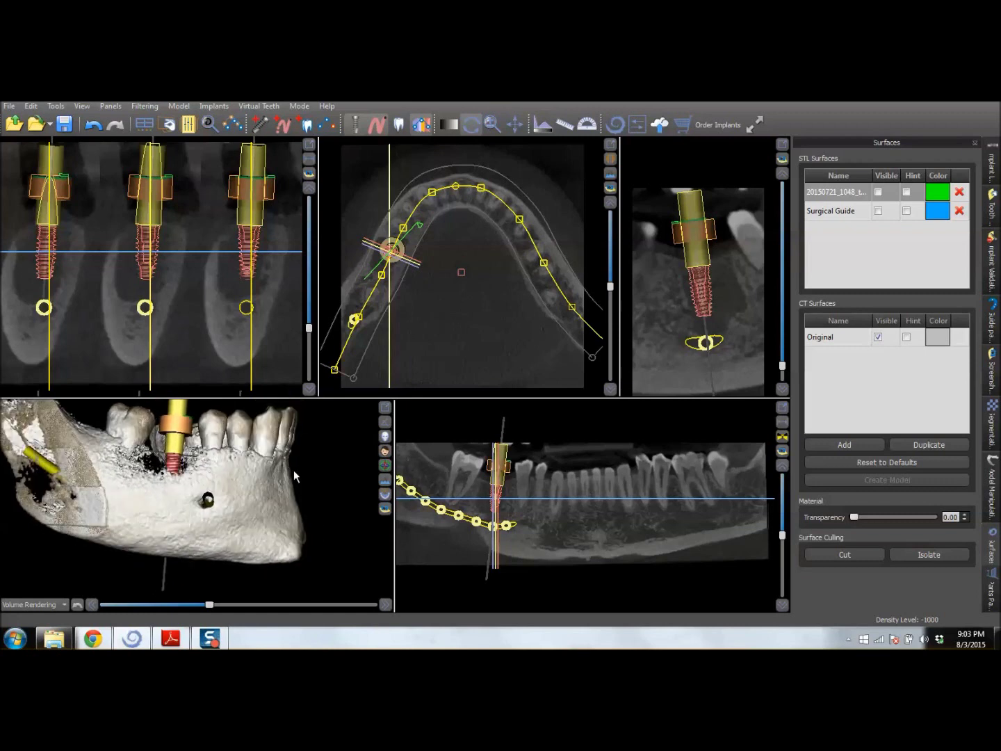
Step: Select the implant in the cross-sections and bring up its settings in the Implant List
click(248, 253)
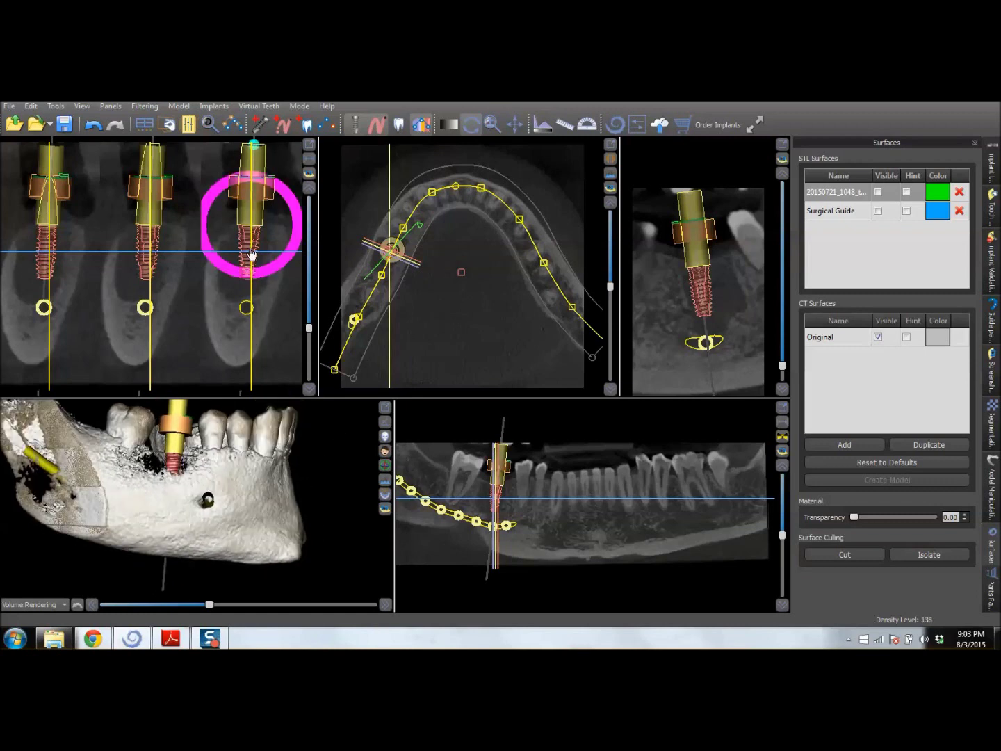
click(153, 242)
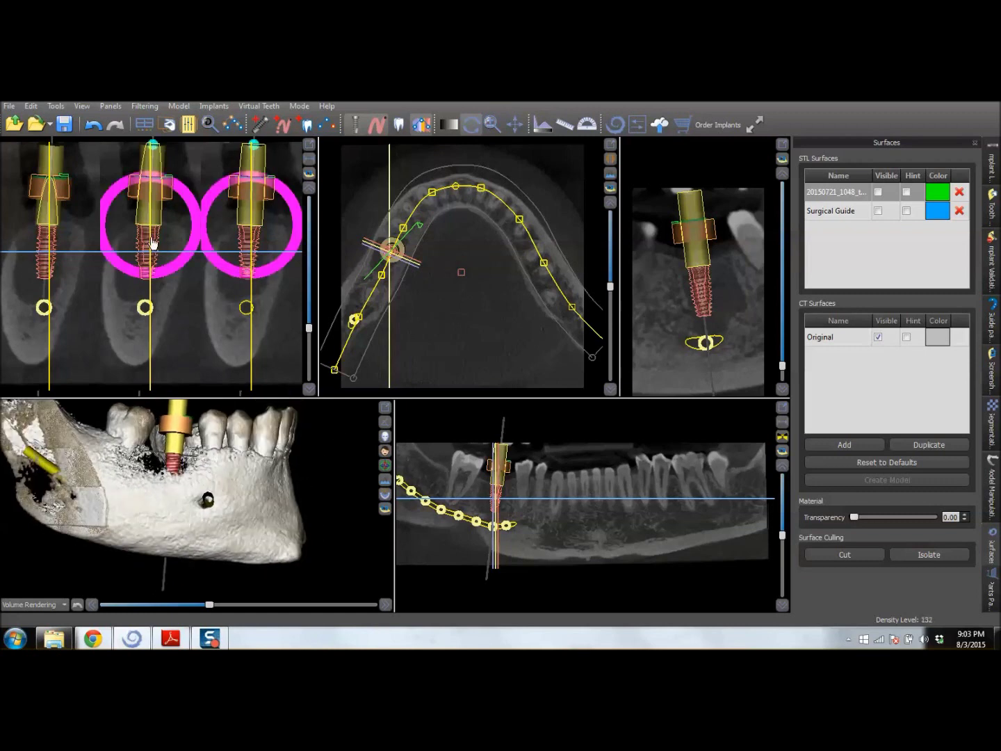
click(992, 165)
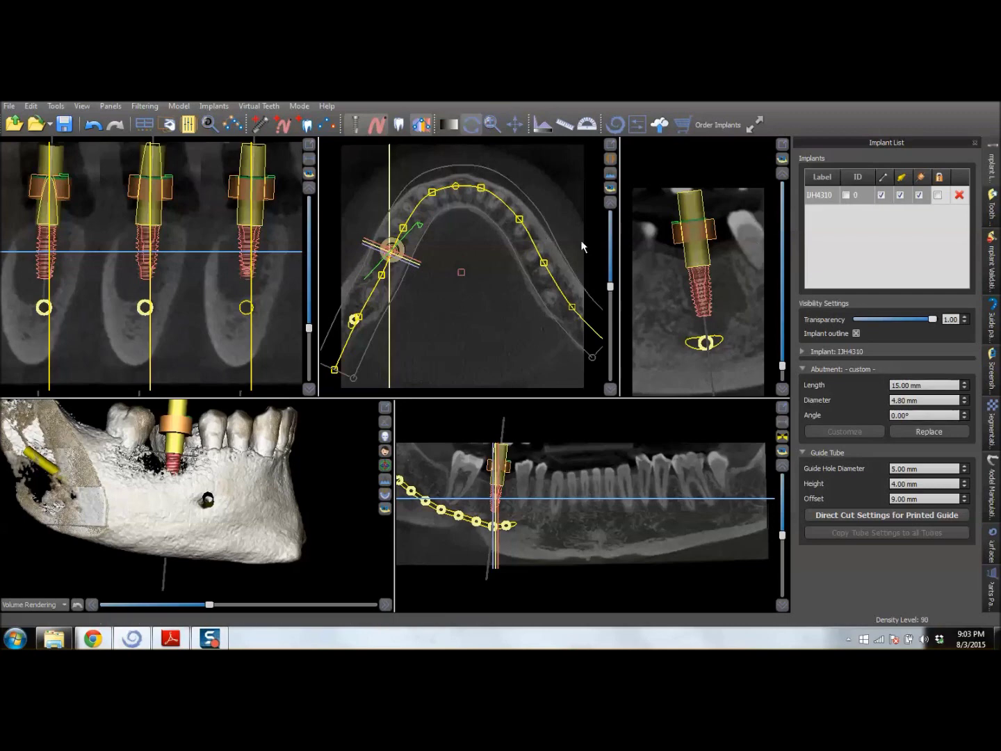
Step: In Surfaces, turn on Hint and Visible for the green STL model
mouse_move(665, 322)
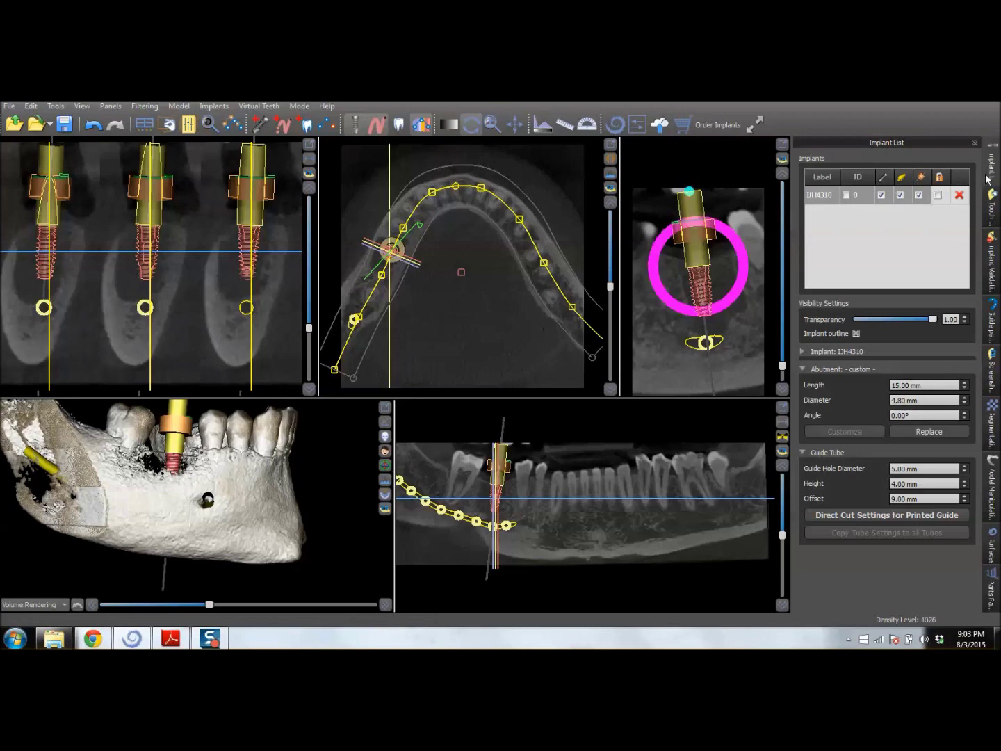
click(992, 552)
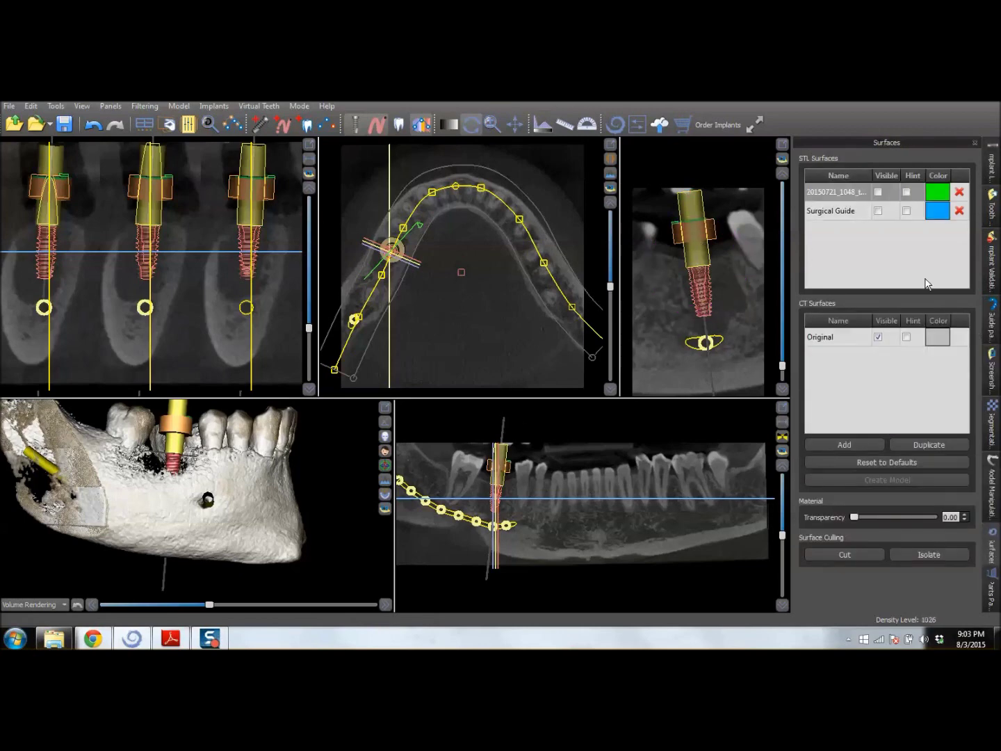
click(906, 191)
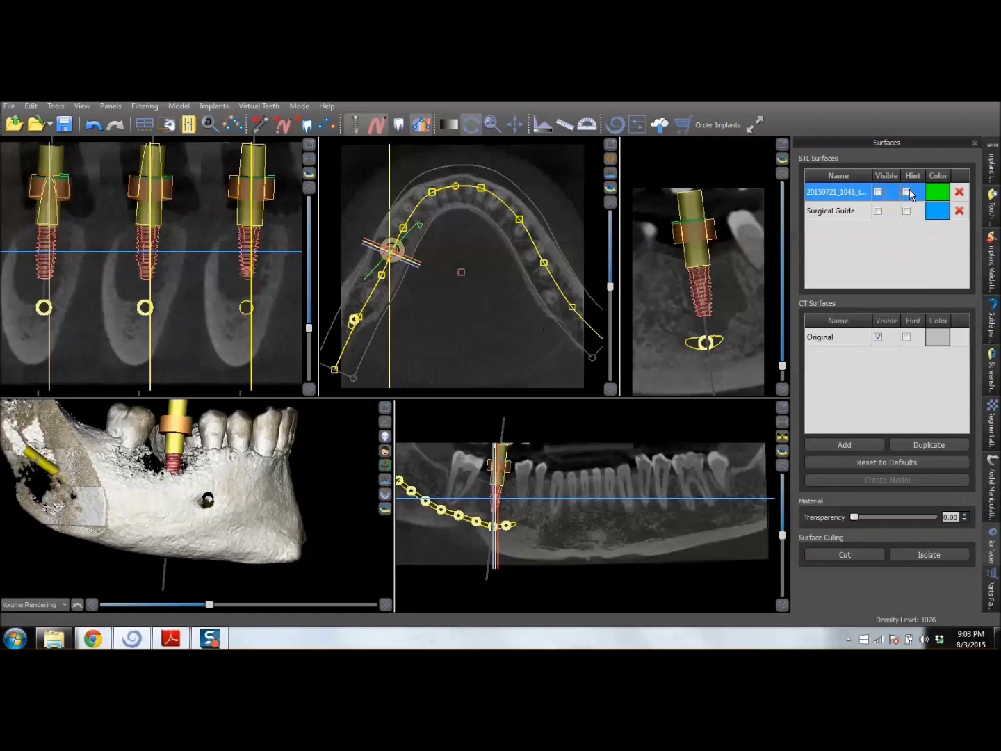
click(880, 192)
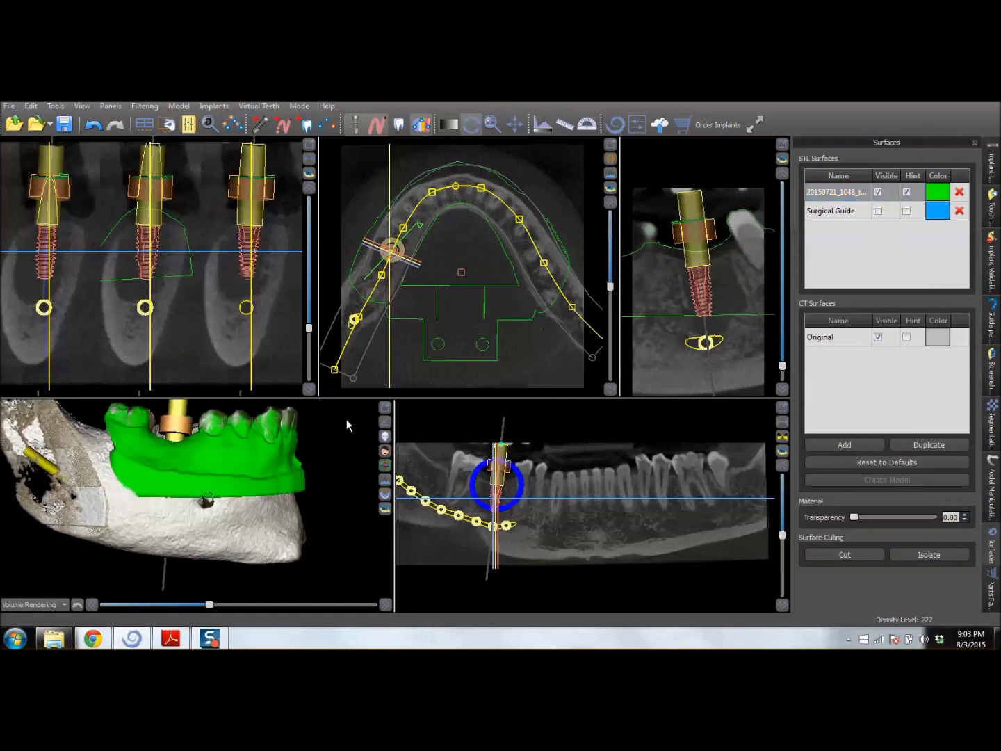
Step: Enlarge the 3D view and inspect the green model from above with bone rendering hidden
click(384, 411)
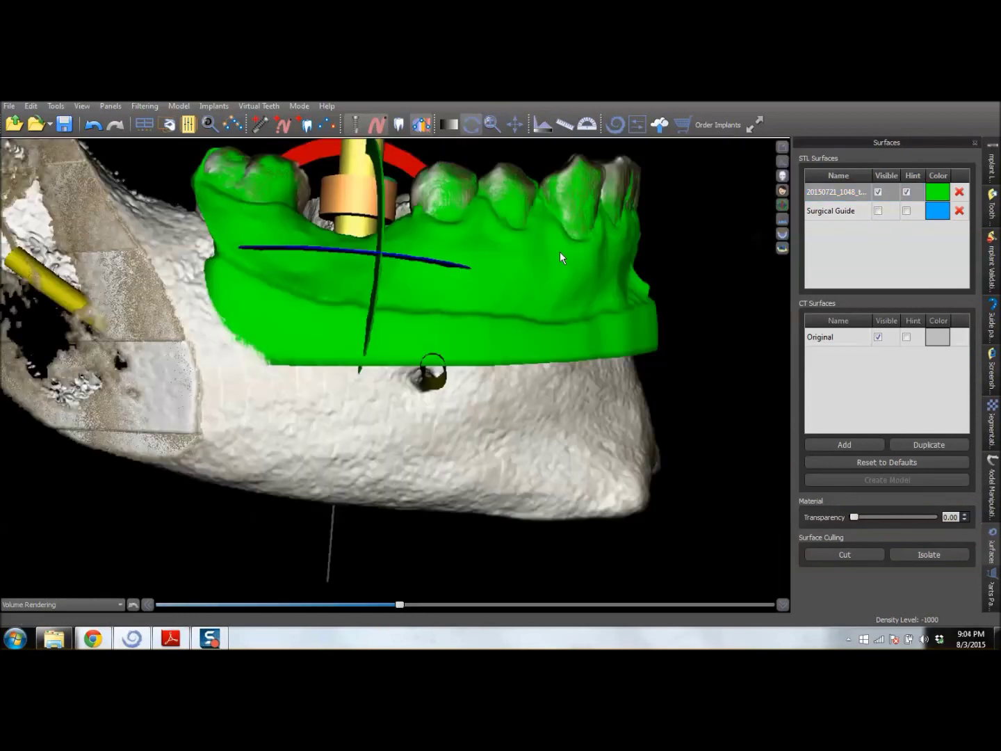
drag(568, 323, 643, 432)
drag(623, 297, 766, 174)
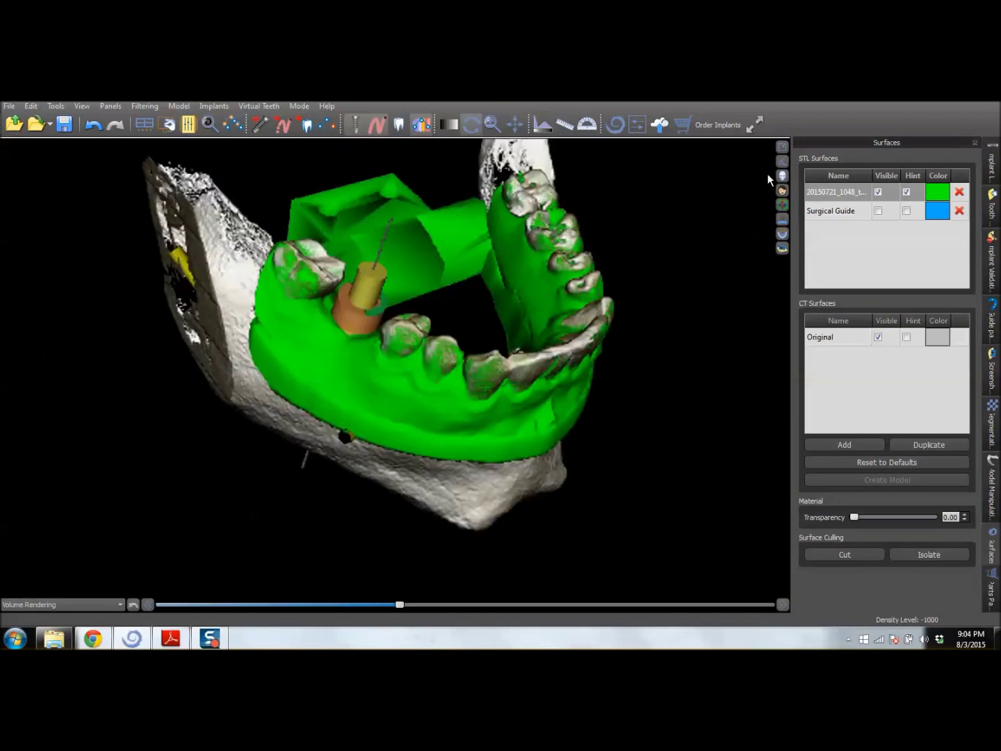
click(782, 178)
click(843, 177)
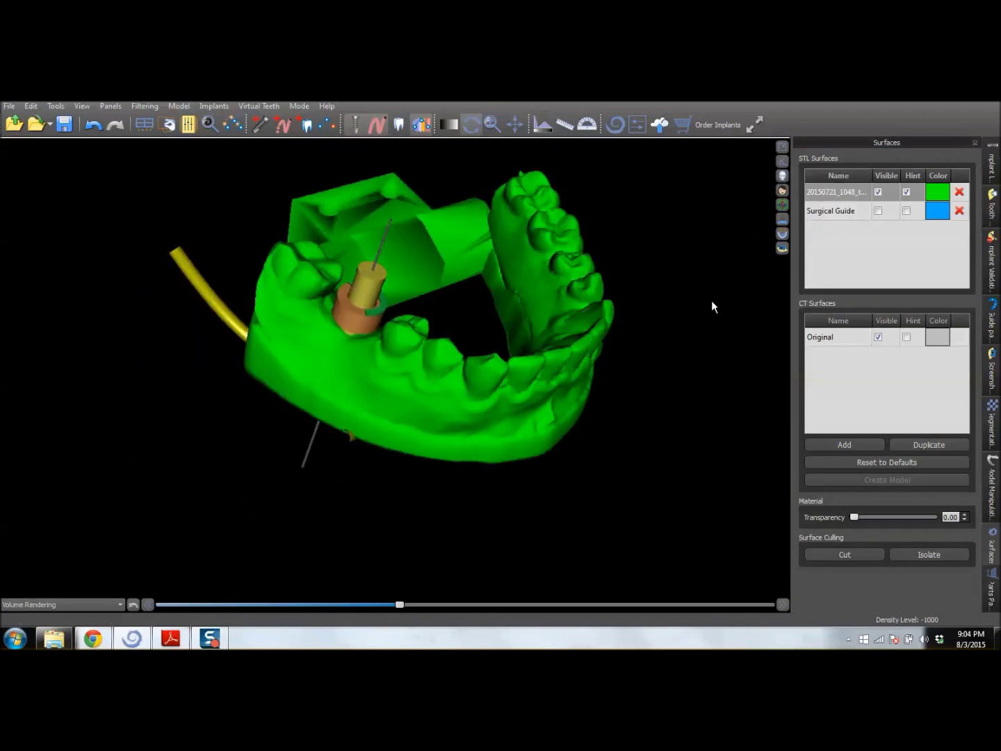
drag(625, 338, 642, 415)
Step: Restore the bone rendering, view the model from the front, and return to four panes
click(783, 176)
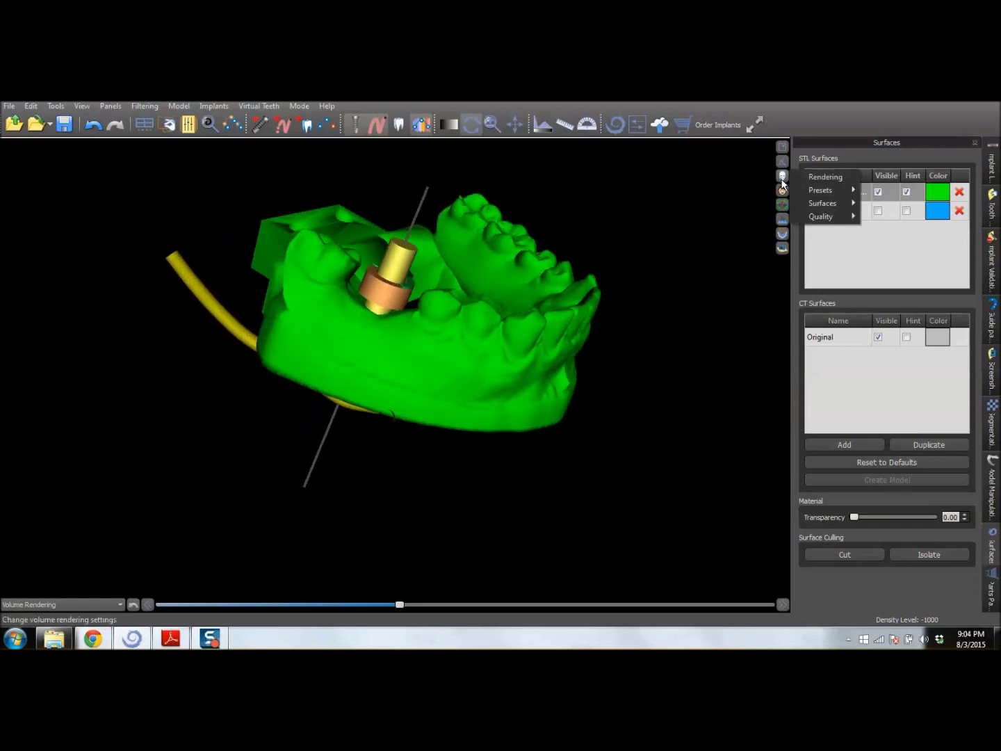
click(827, 177)
drag(663, 386, 689, 223)
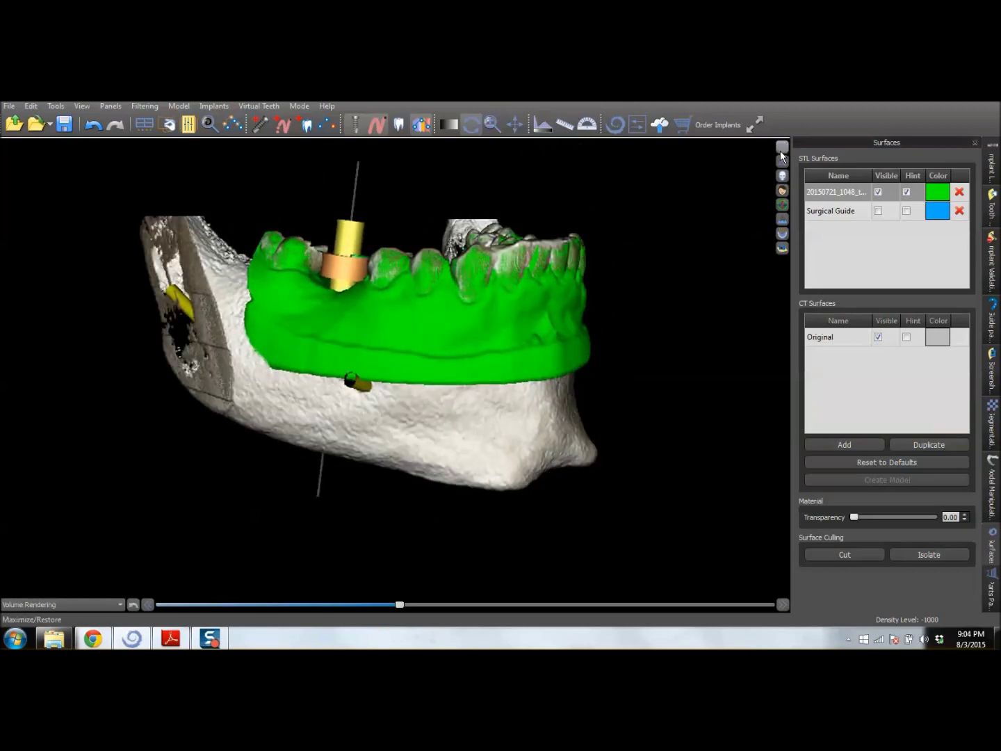
click(782, 155)
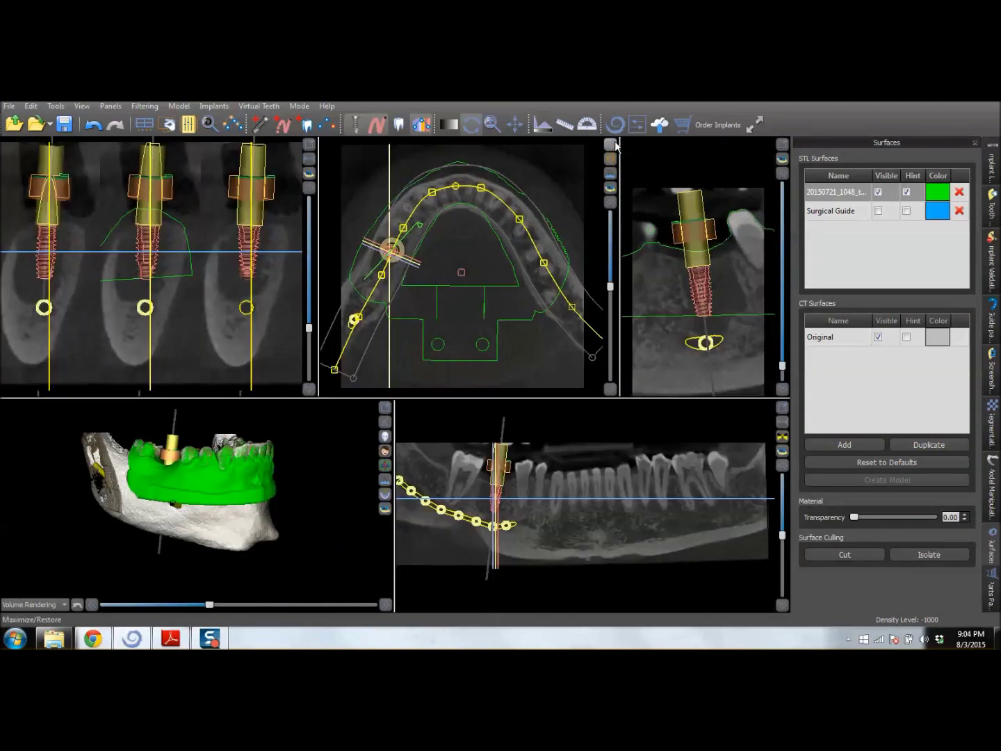
Step: Enlarge the axial view, hide the panoramic curve and slice lines, and scroll through axial slices
click(611, 145)
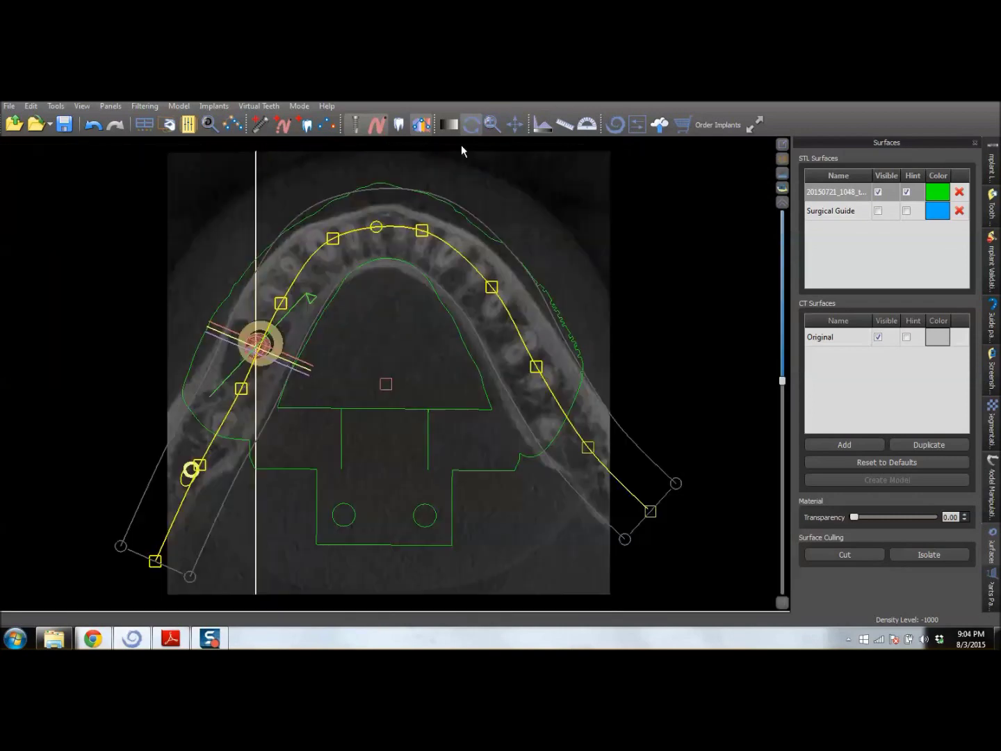
click(421, 124)
scroll(417, 359, up, 5)
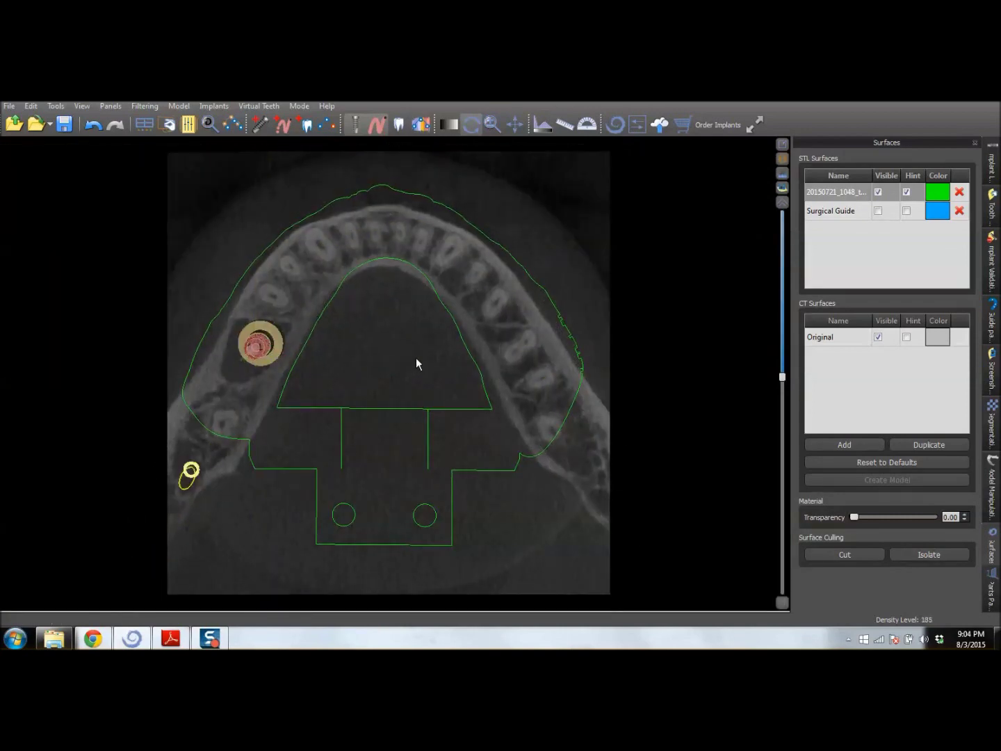
scroll(415, 359, up, 5)
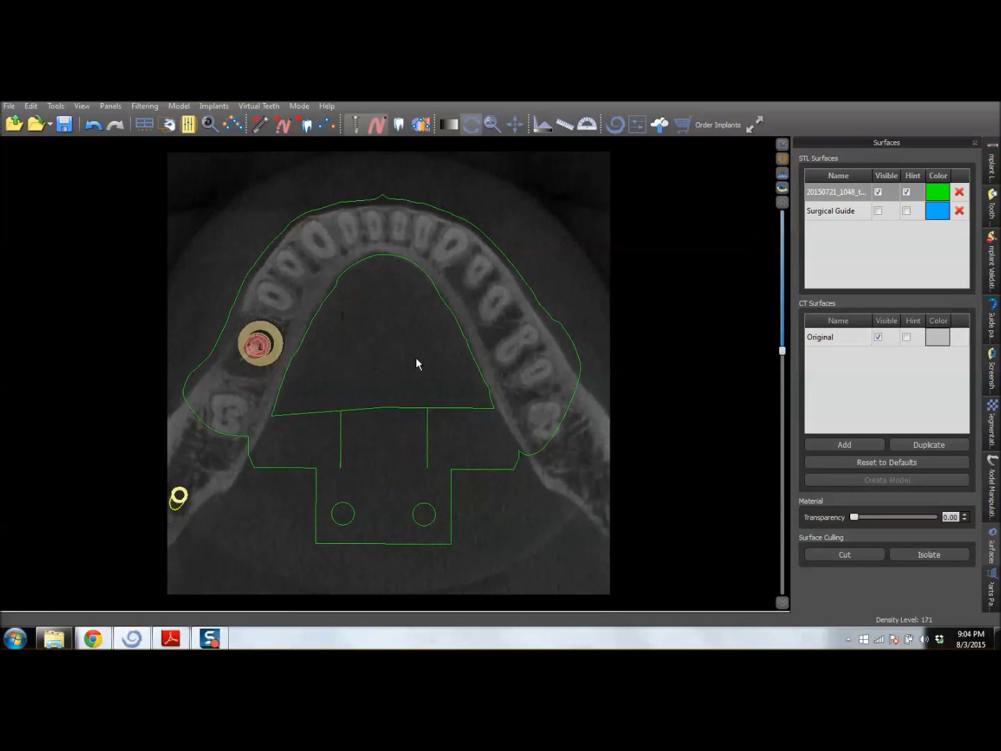
scroll(415, 357, up, 5)
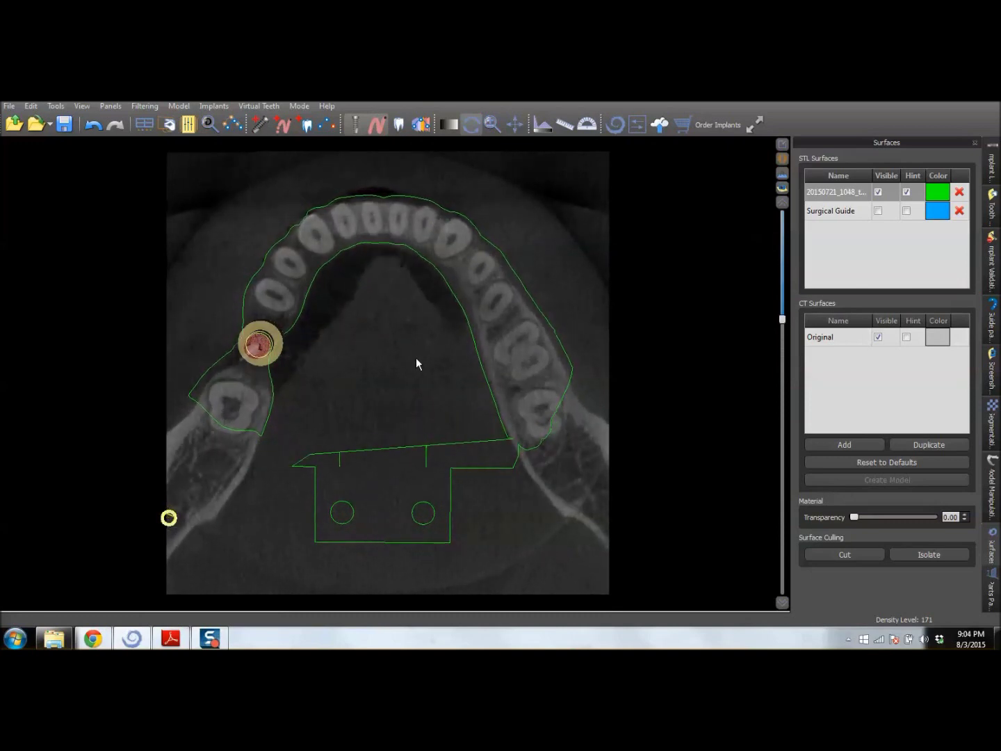
scroll(407, 365, up, 5)
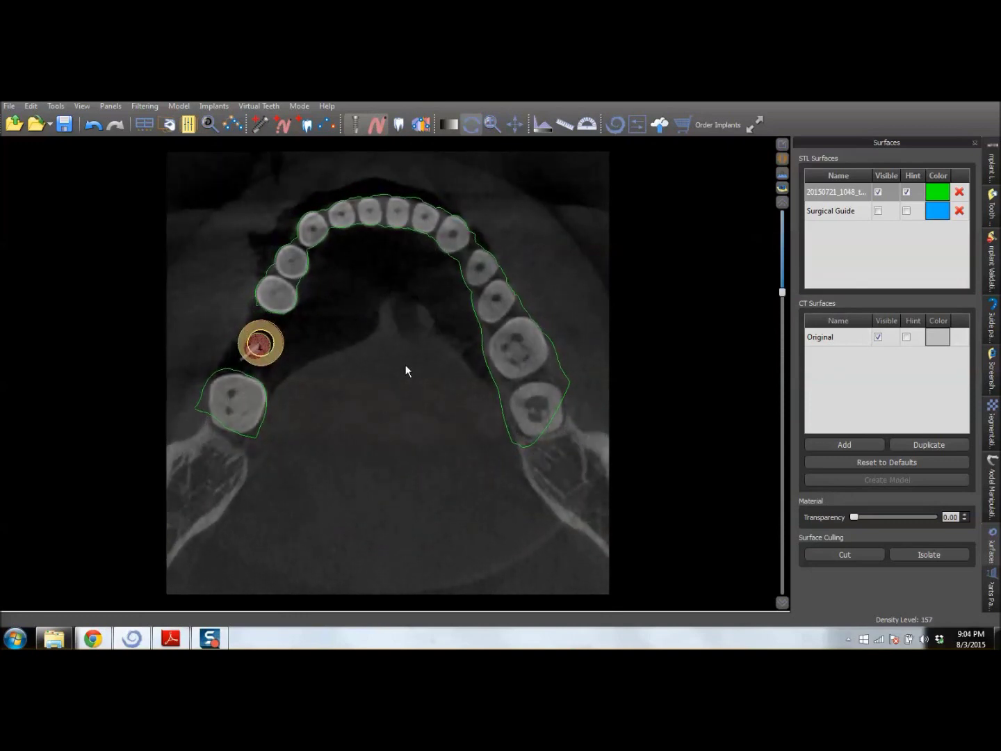
scroll(405, 366, up, 3)
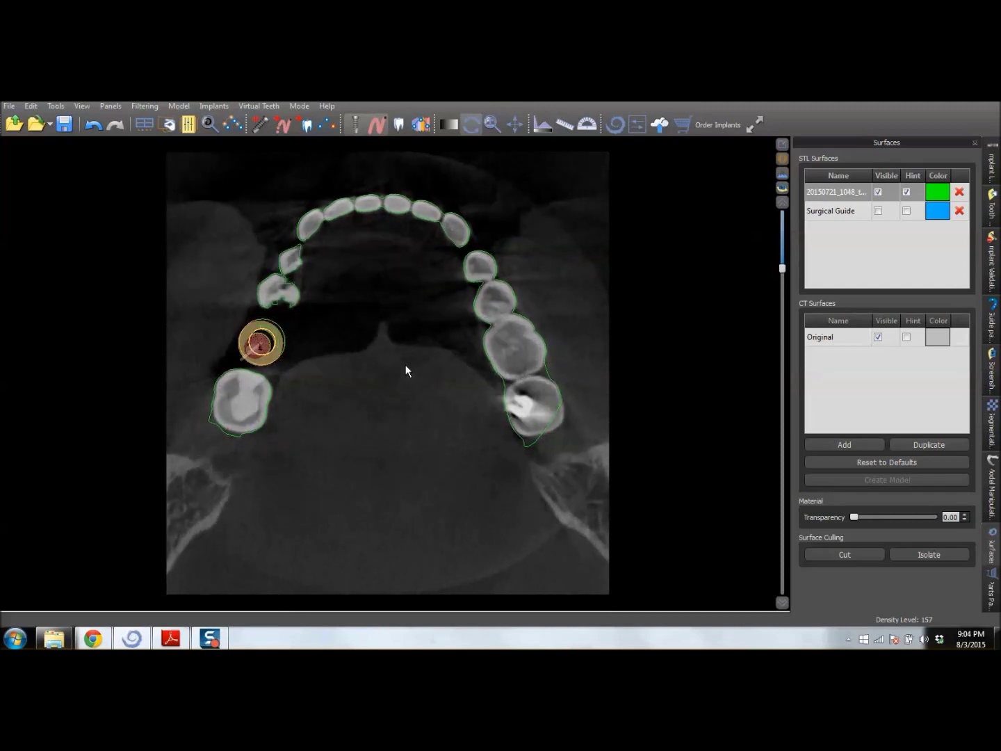
scroll(341, 347, up, 4)
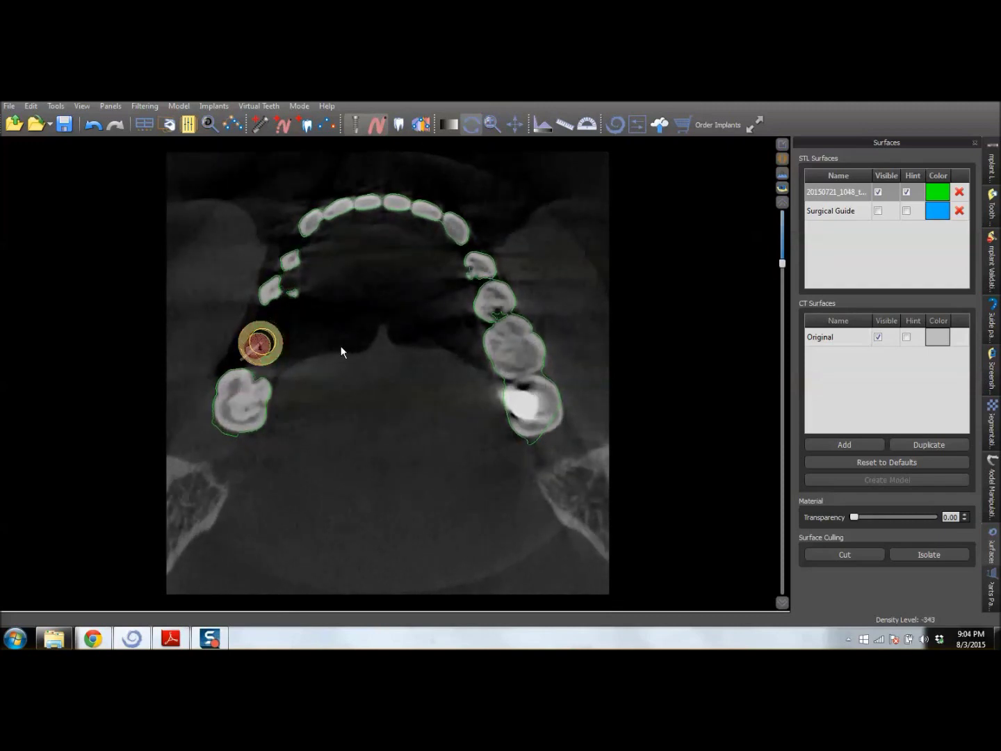
scroll(341, 346, down, 3)
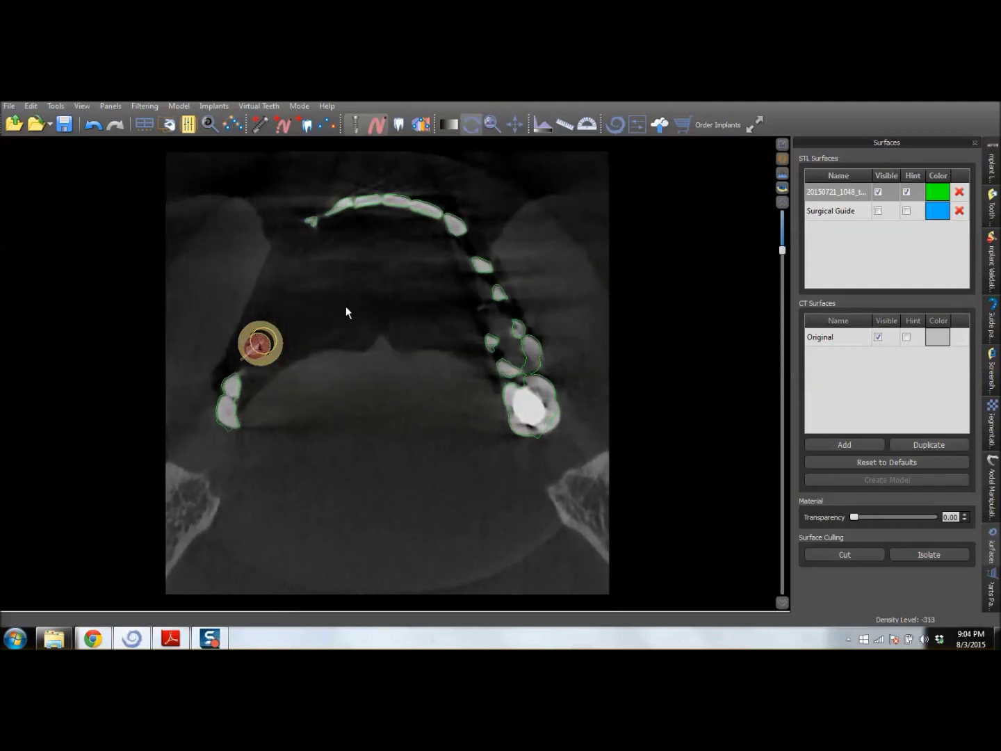
scroll(444, 348, down, 3)
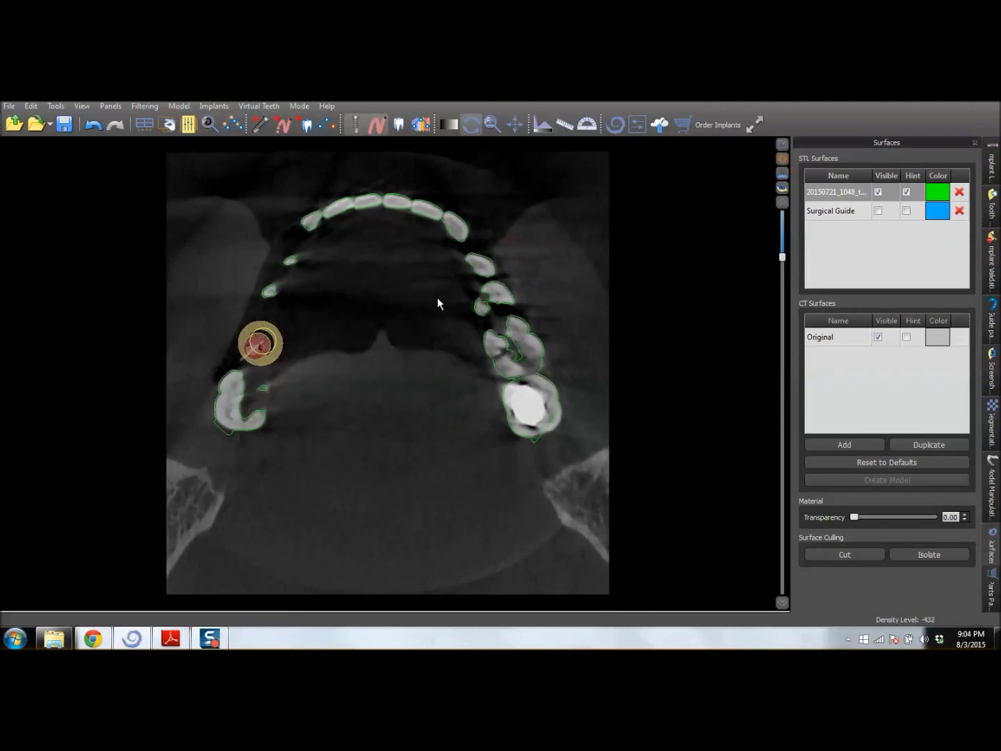
scroll(386, 315, down, 2)
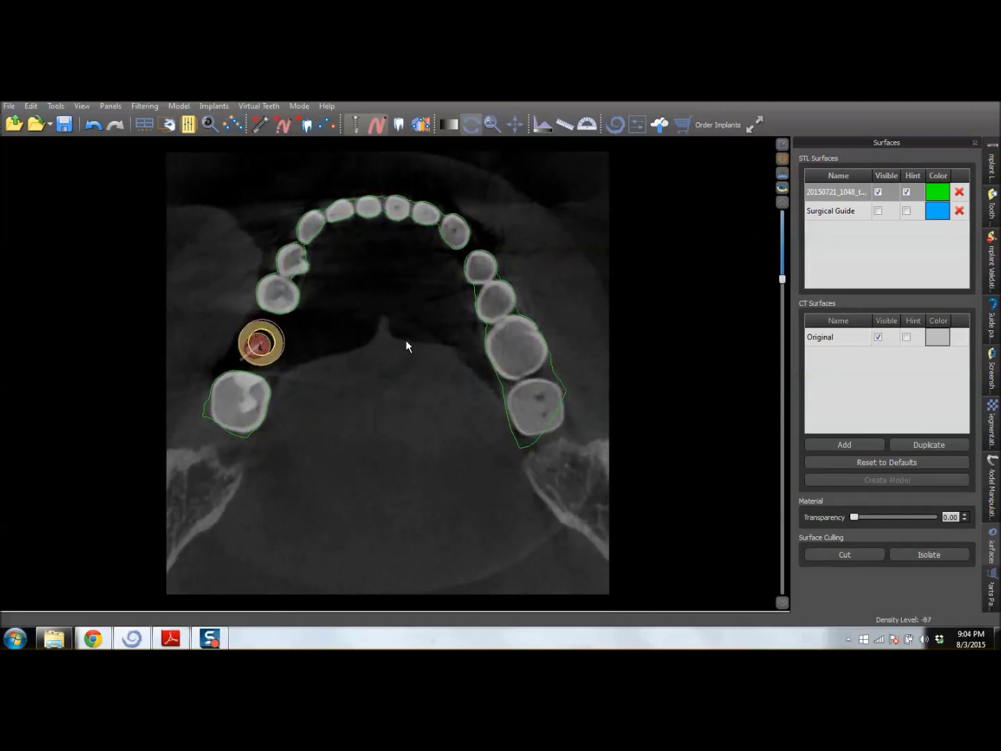
Step: Enlarge and scroll the cross-sections around the implant, then restore the multi-pane layout
click(786, 143)
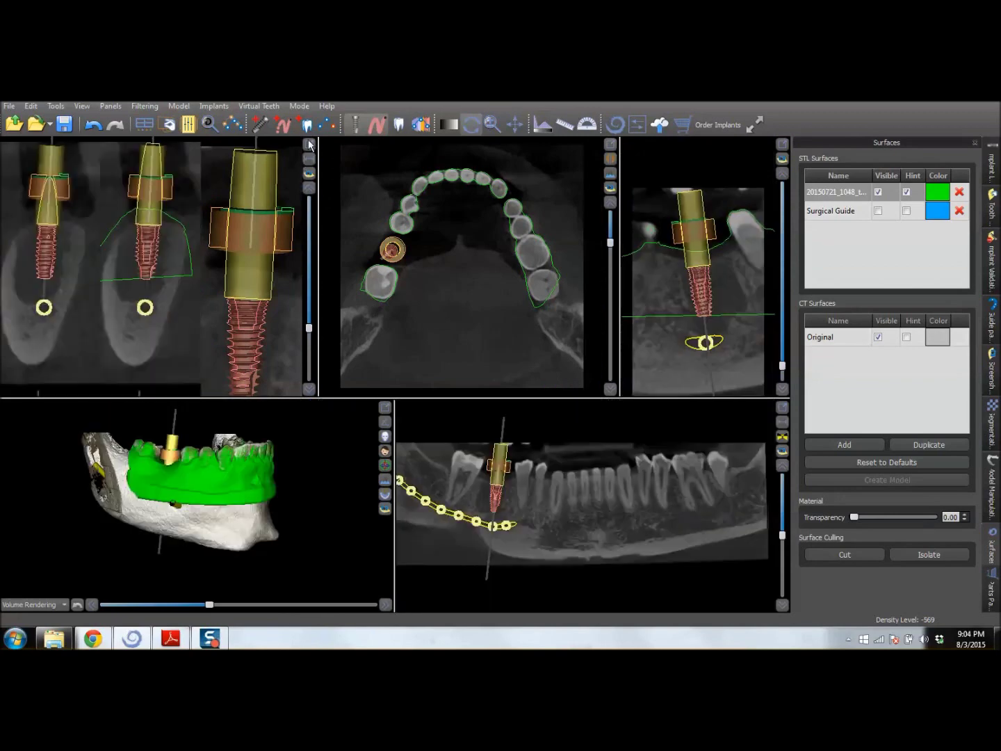
scroll(491, 354, up, 6)
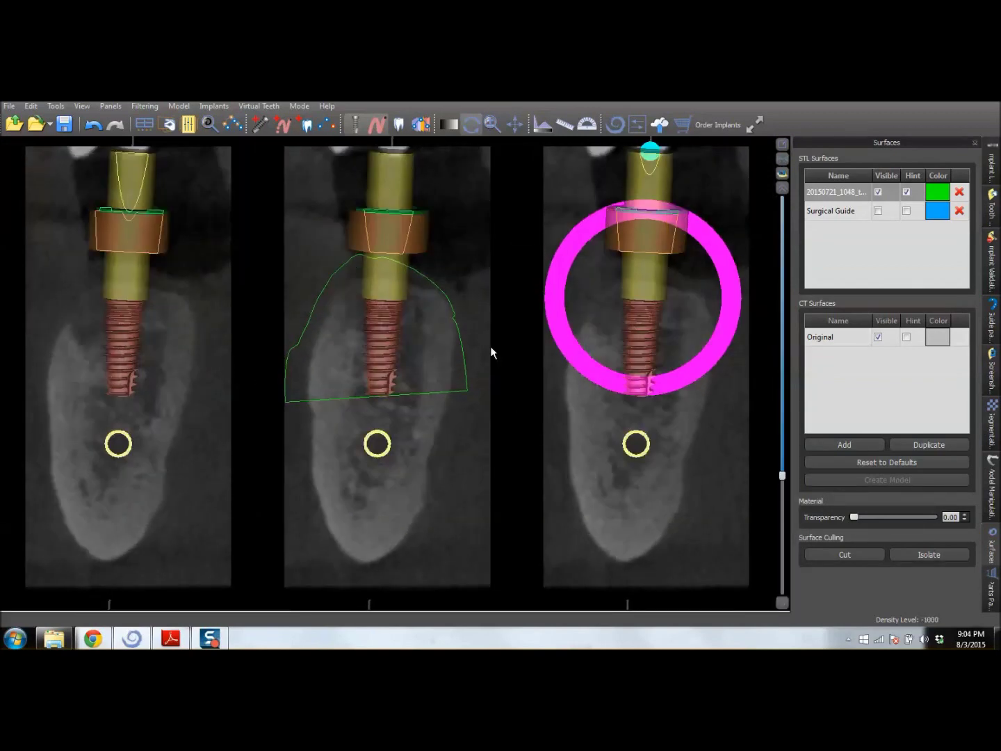
scroll(491, 353, up, 7)
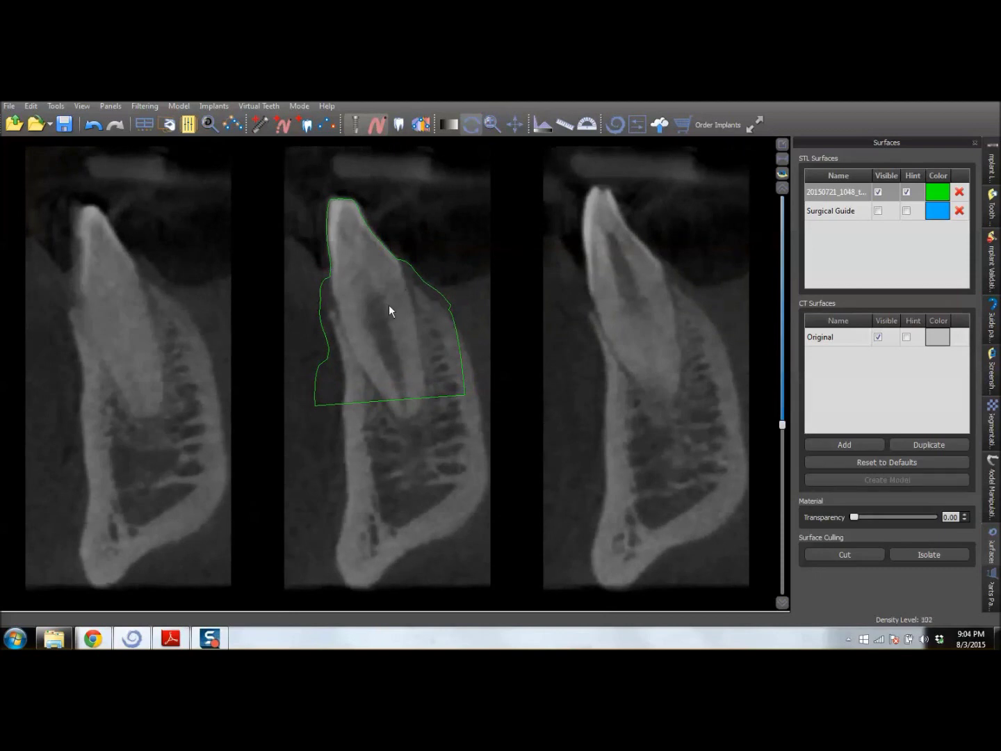
click(783, 143)
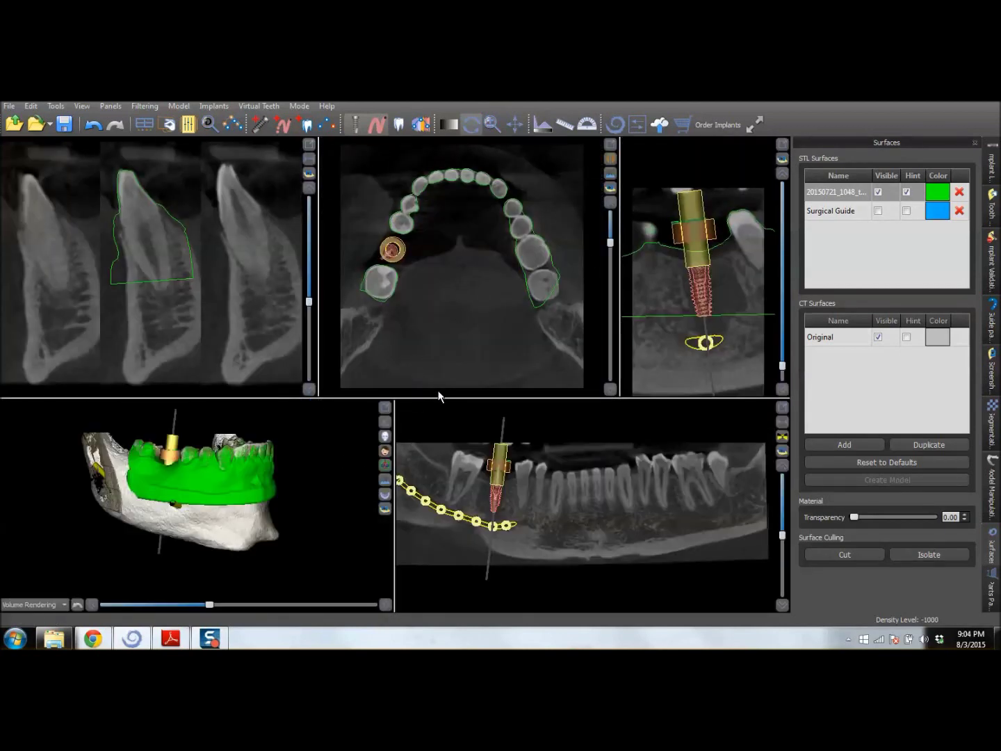
Step: Hide the bone rendering in the 3D view and orbit to the green model's biting surface
click(386, 436)
click(417, 438)
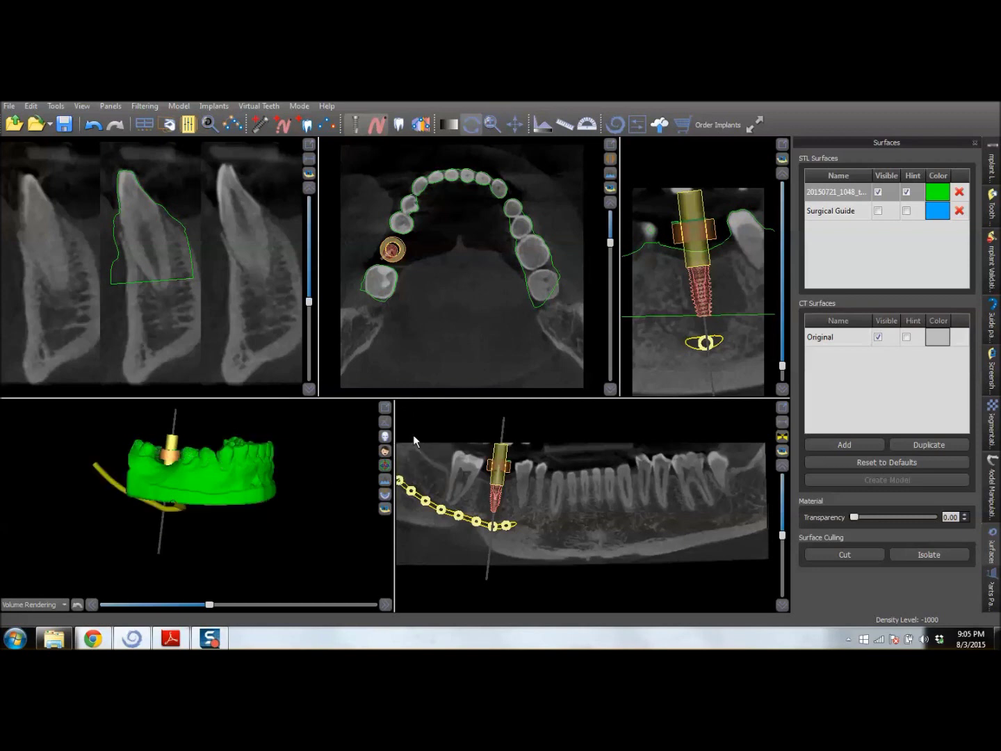
drag(261, 492, 330, 473)
drag(207, 424, 176, 568)
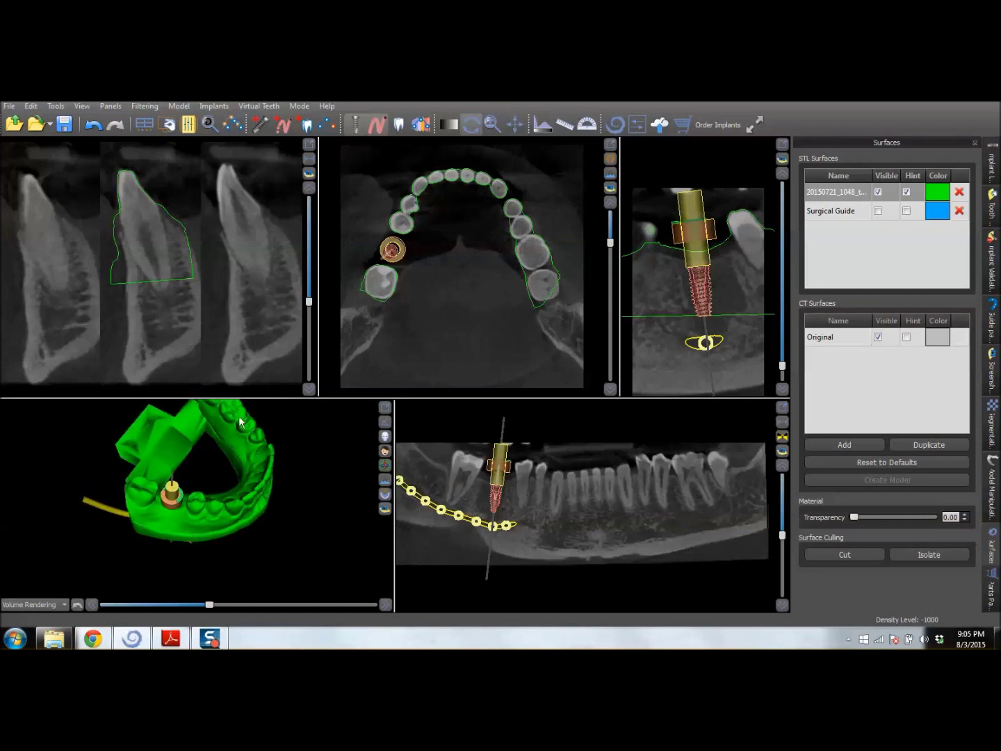
Step: Make the Surgical Guide surface visible and hide the abutment of implant IJH4310
click(171, 489)
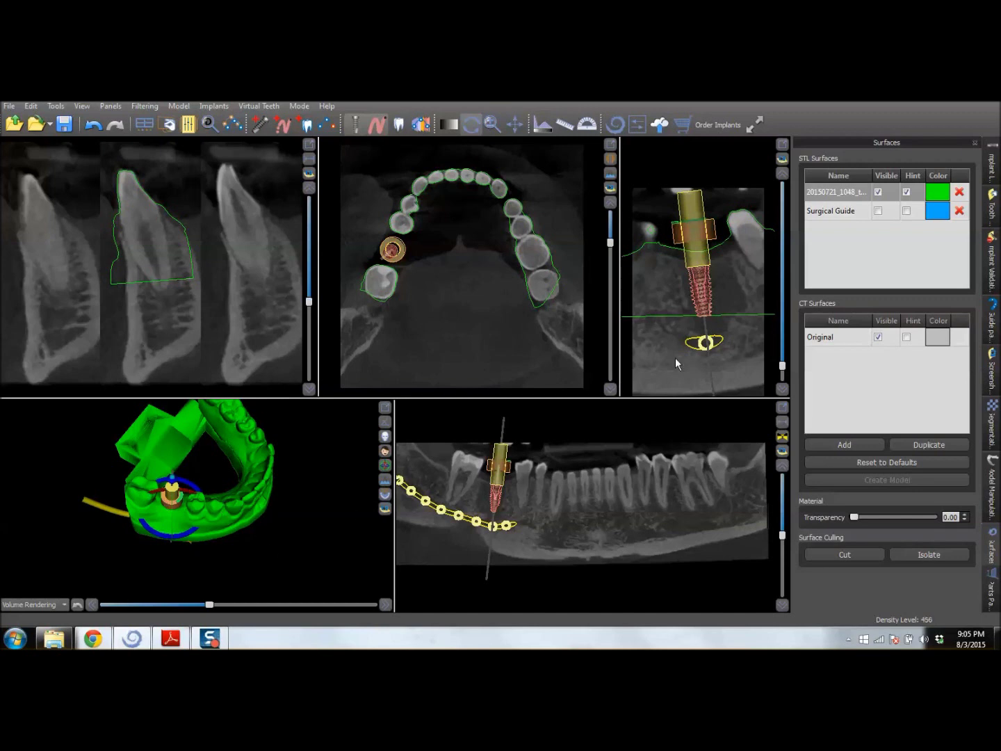
click(880, 212)
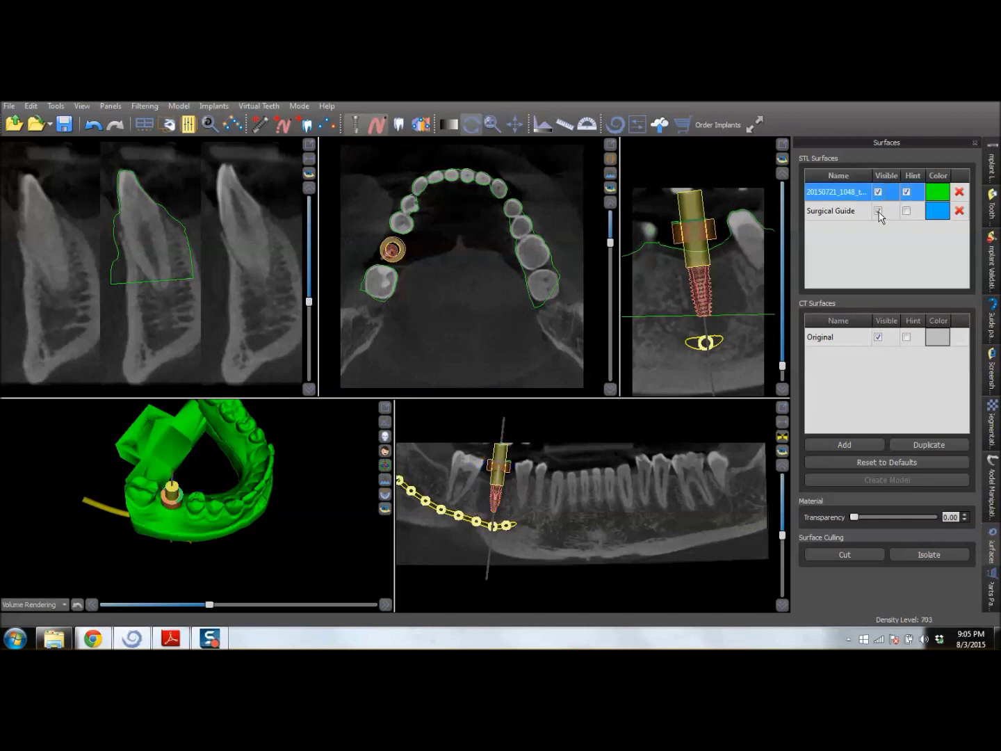
click(907, 210)
drag(248, 581, 259, 497)
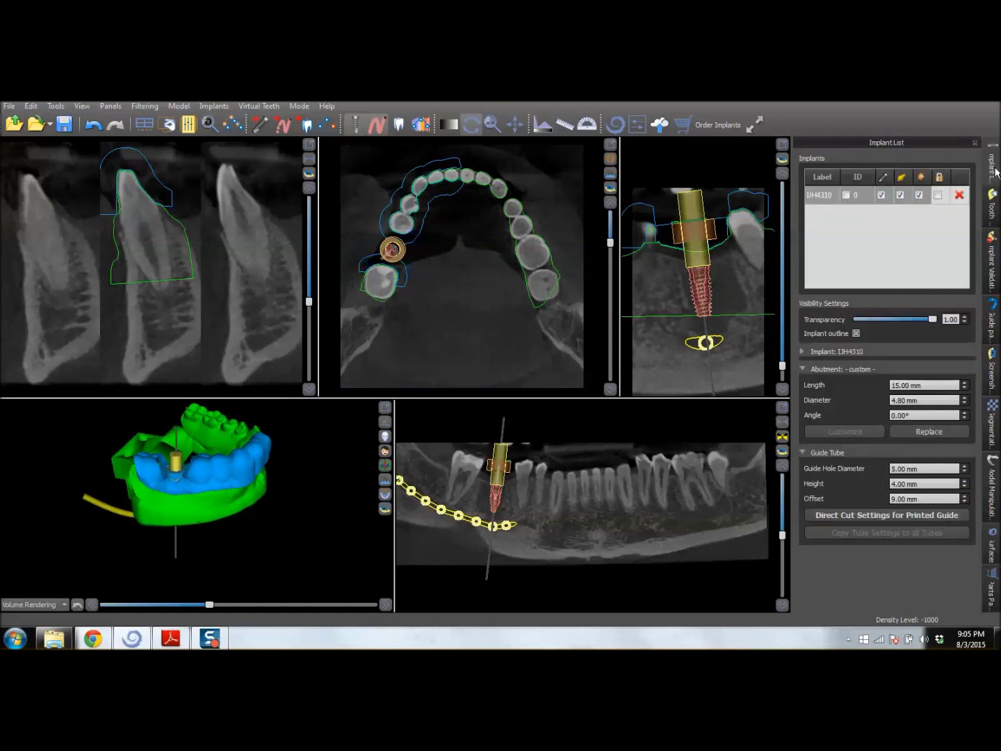
click(900, 195)
mouse_move(289, 479)
mouse_down()
mouse_move(278, 508)
mouse_move(285, 488)
mouse_up()
Step: Enlarge the 3D view and zoom and orbit to look into the guide tube at the implant site
click(385, 411)
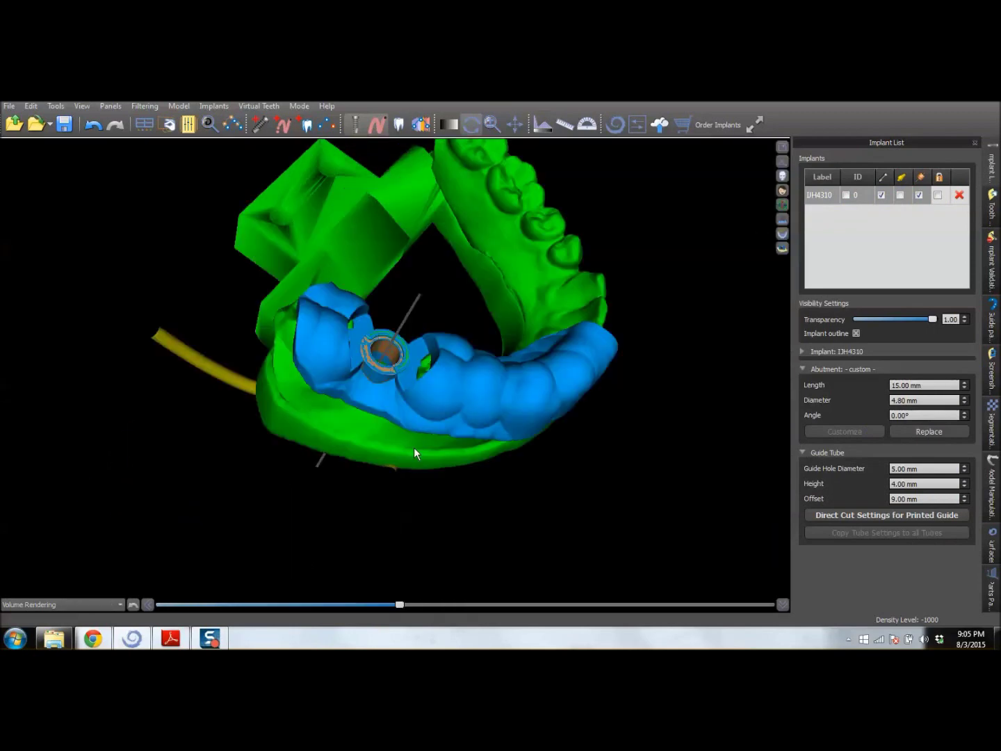
drag(456, 306, 496, 261)
scroll(431, 279, up, 5)
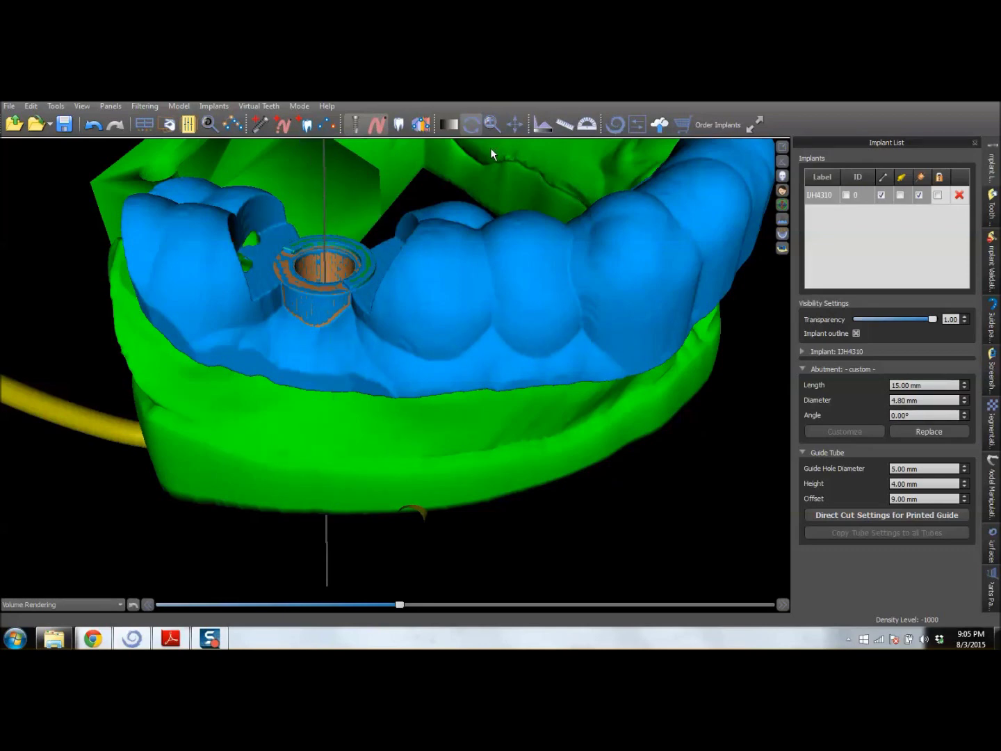
drag(400, 150, 405, 267)
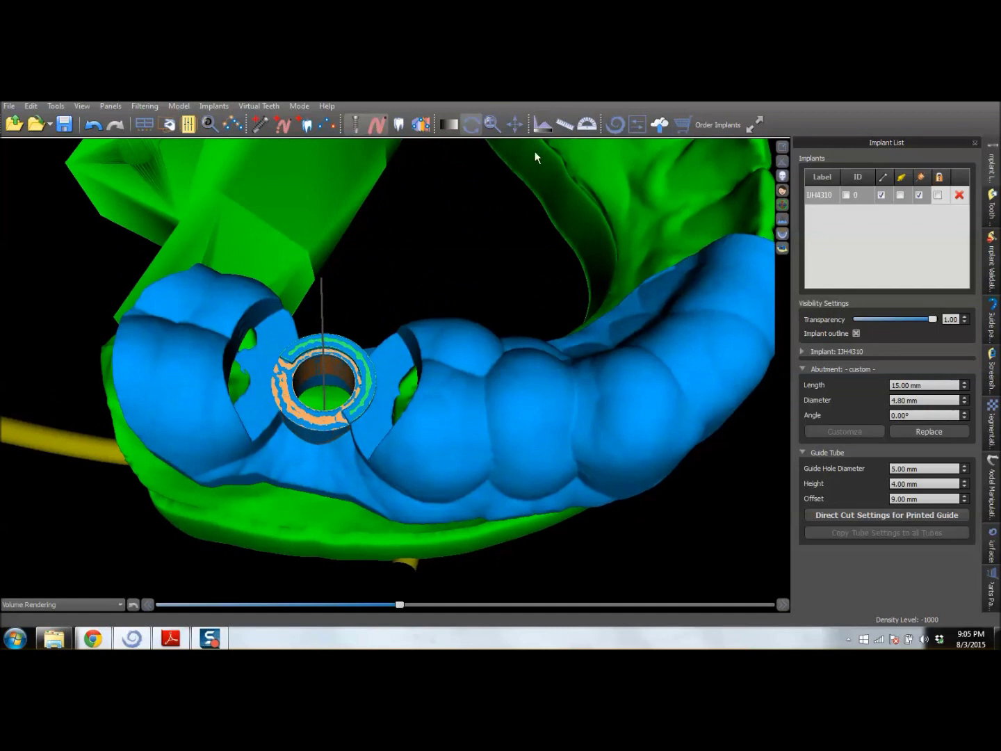
drag(529, 188, 407, 110)
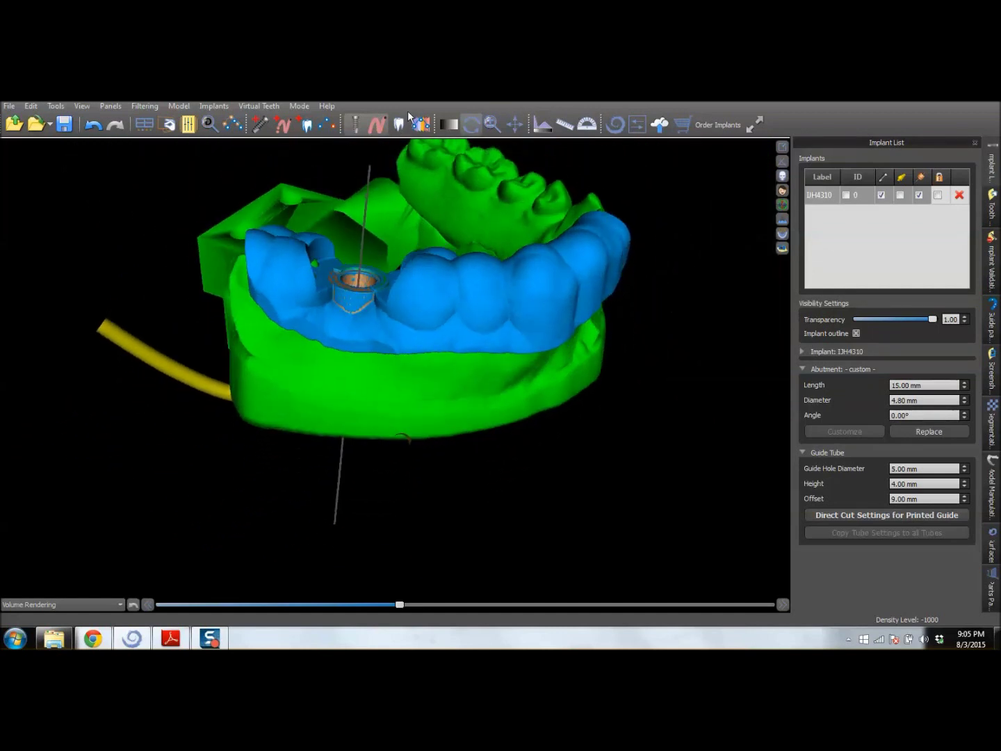